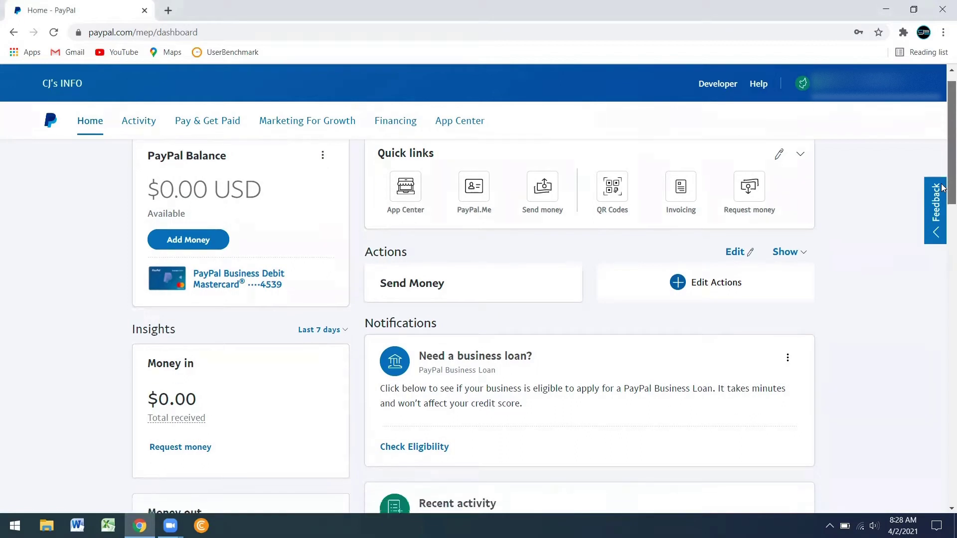
pyautogui.moveTo(942, 172); pyautogui.dragTo(943, 246)
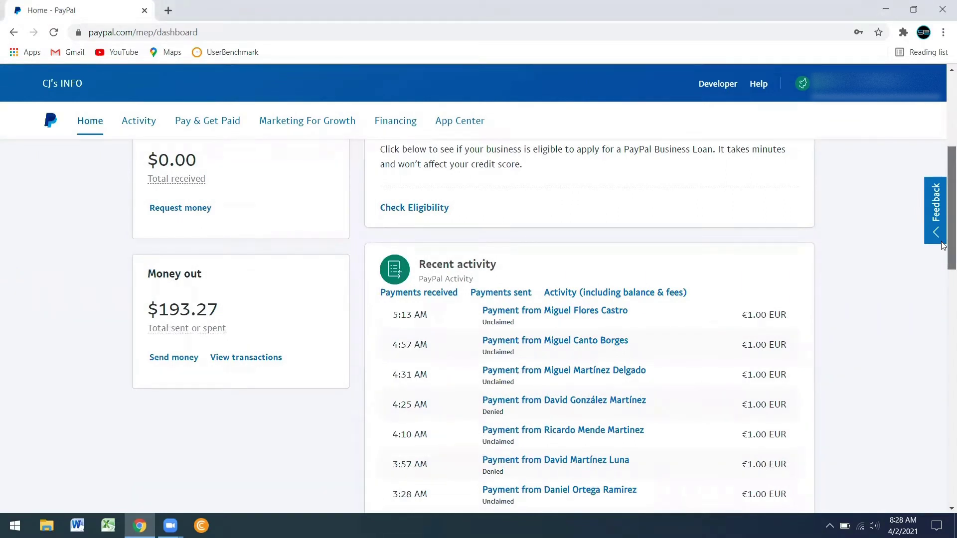
pyautogui.moveTo(944, 246); pyautogui.dragTo(943, 249)
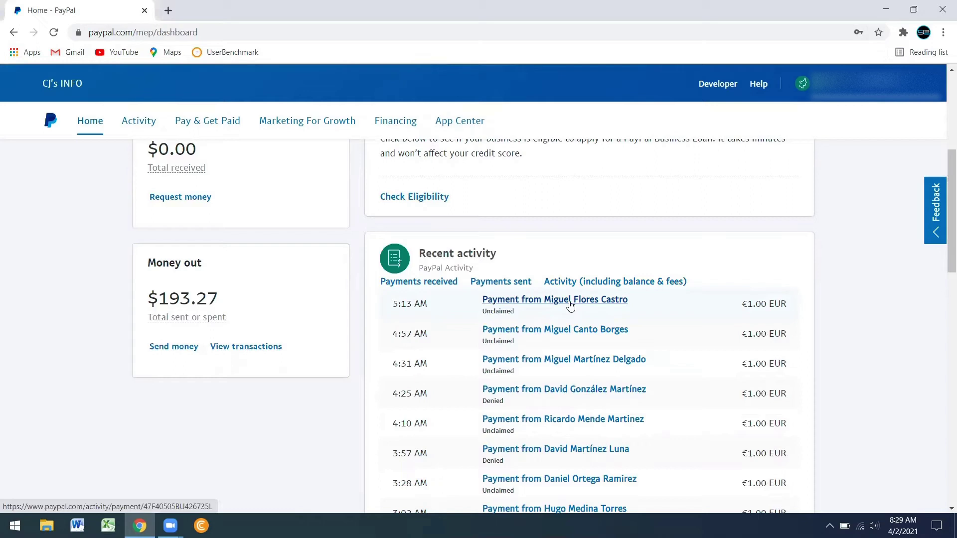
# View the latest €1.00 EUR payment's details and look up what an unconfirmed address means
pyautogui.click(570, 307)
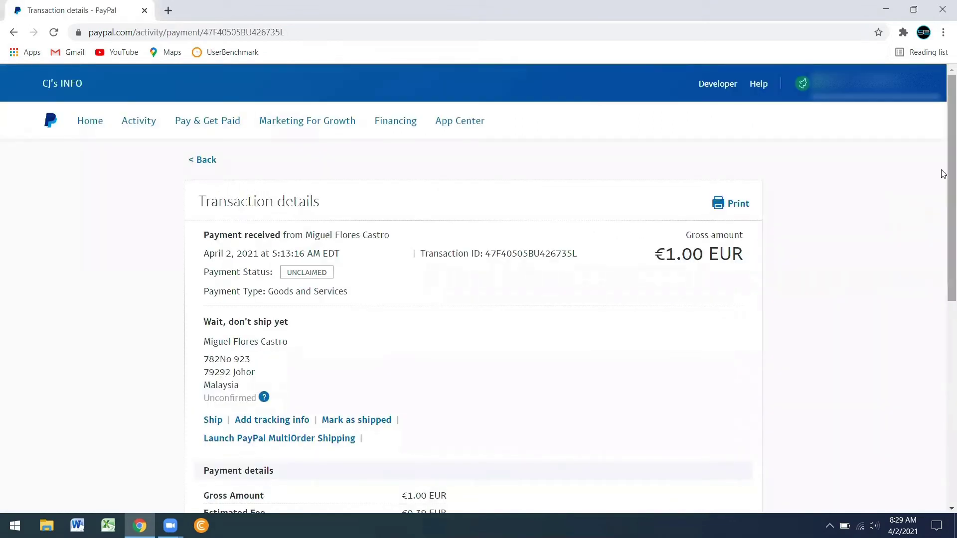
pyautogui.moveTo(943, 179); pyautogui.dragTo(943, 202)
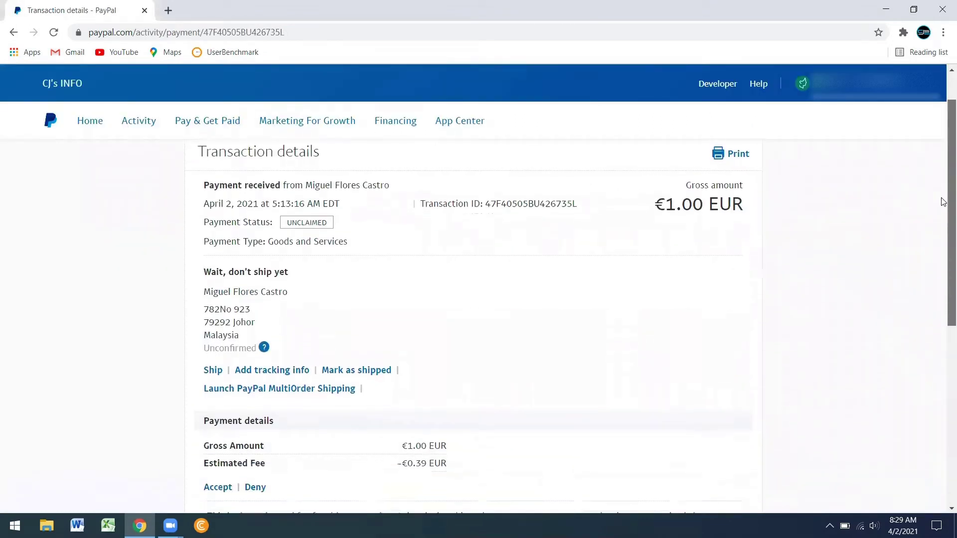
pyautogui.scroll(-1, 943, 202)
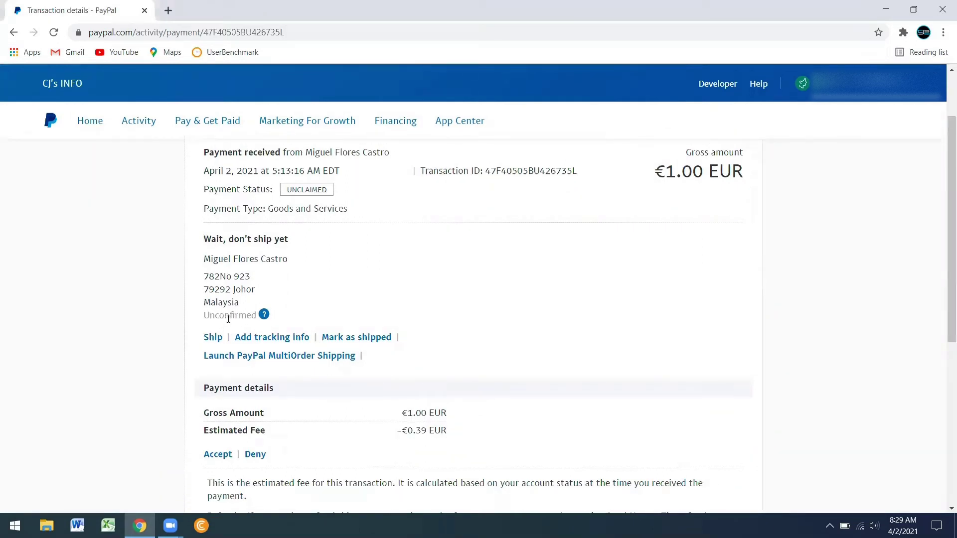
pyautogui.click(264, 315)
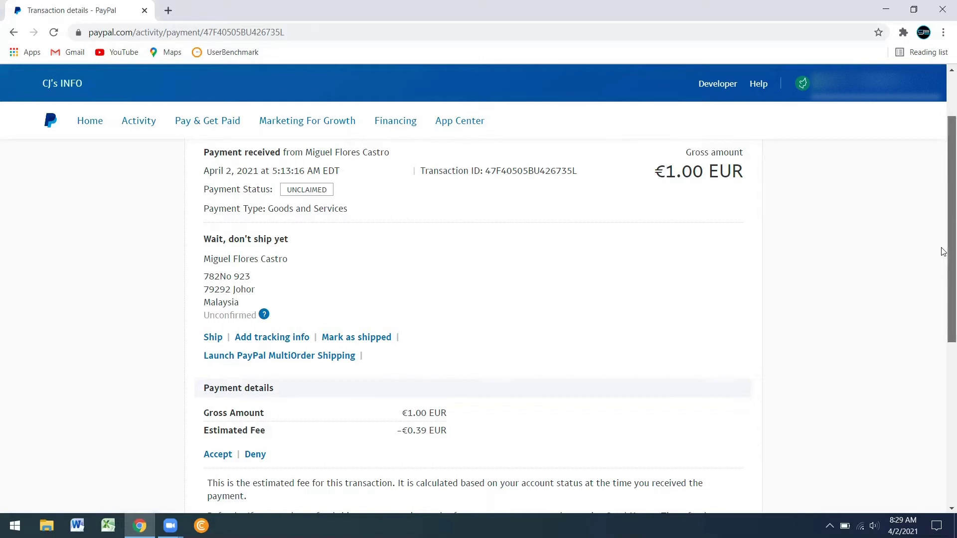
pyautogui.moveTo(943, 253); pyautogui.dragTo(943, 357)
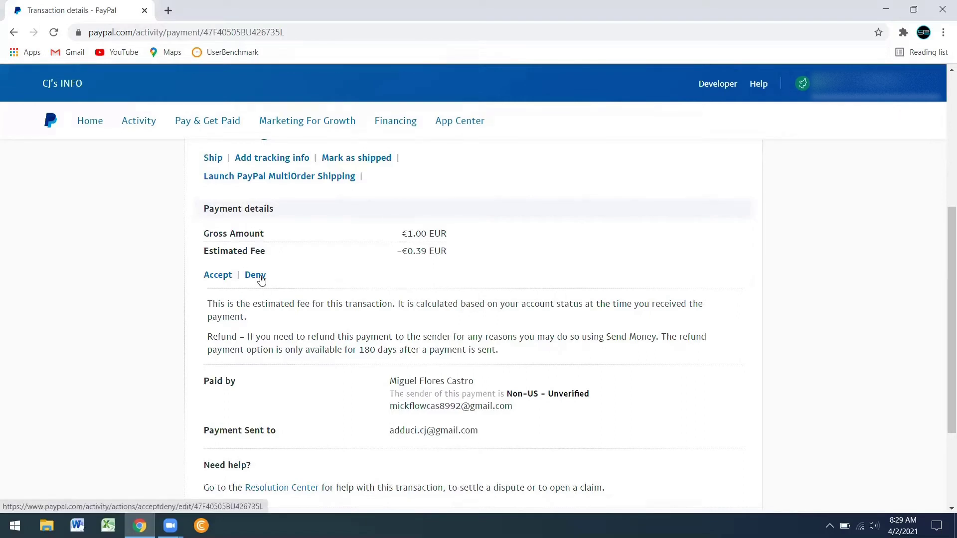
pyautogui.scroll(2, 260, 280)
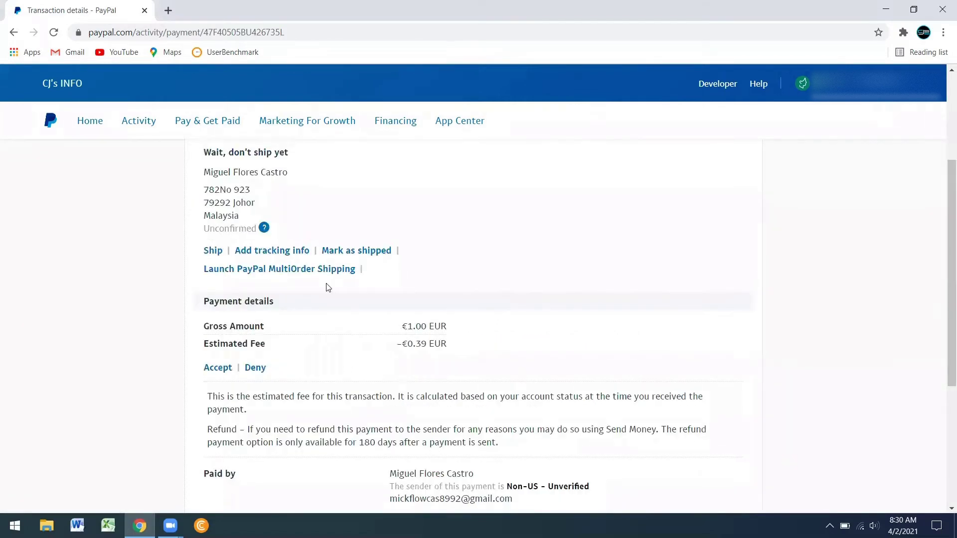
# Deny the €1.00 payment, choosing to return the money to the sender, and submit
pyautogui.click(255, 368)
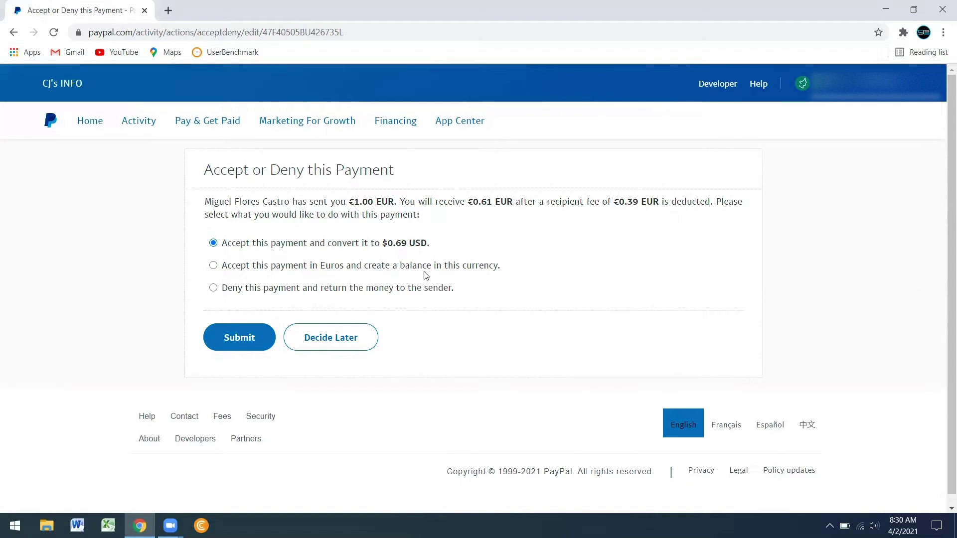
pyautogui.click(213, 289)
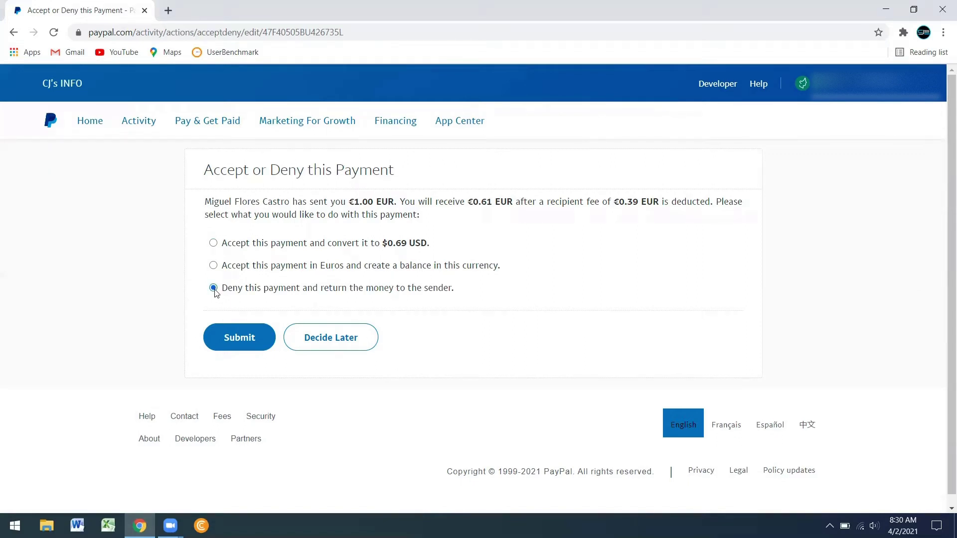
pyautogui.click(244, 348)
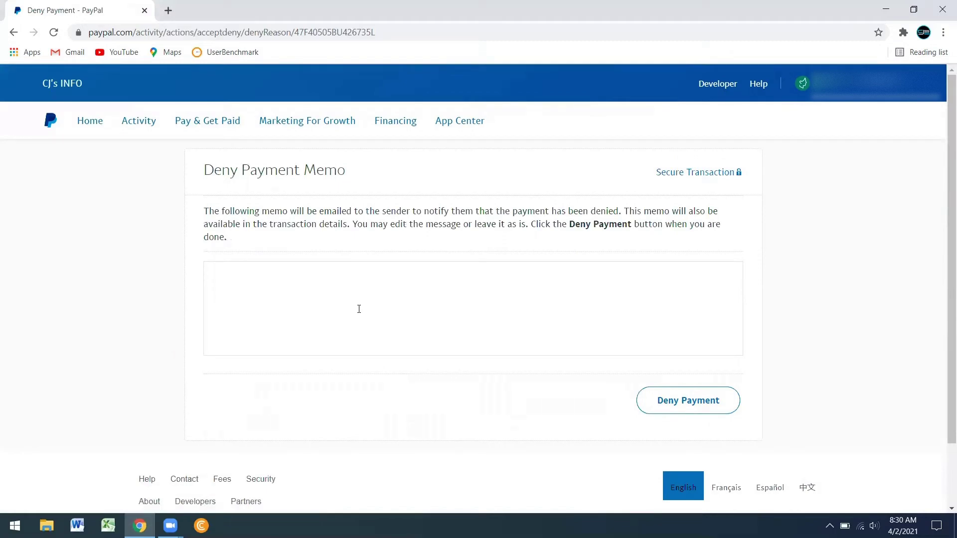
pyautogui.write('I do n')
pyautogui.write('ot know this p')
pyautogui.write('erson. I did no')
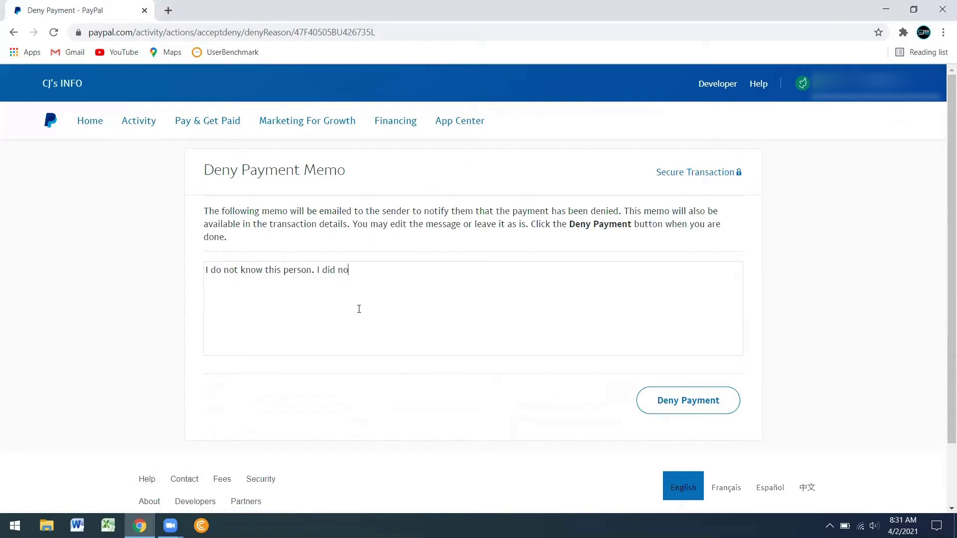
pyautogui.write('t offer any goods')
pyautogui.write(' or services. Th')
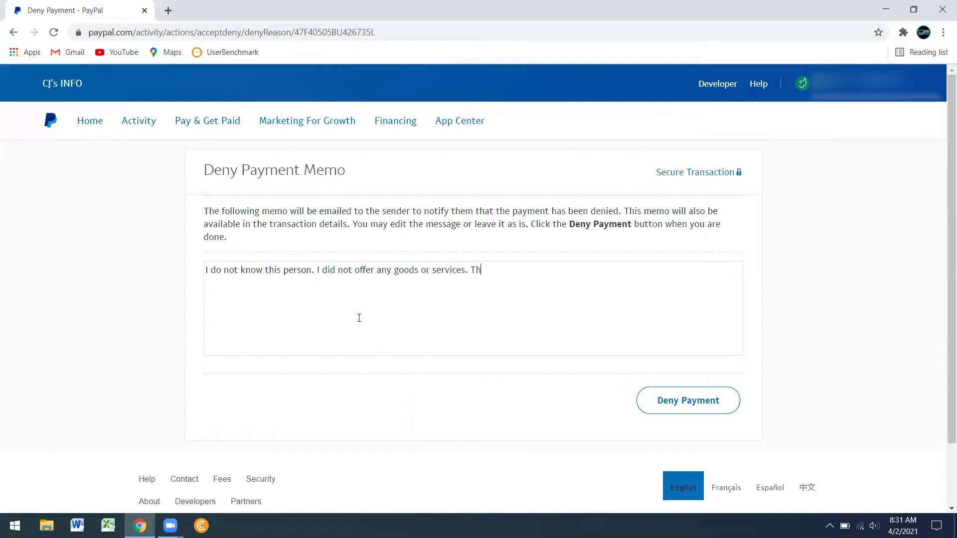
pyautogui.write('is is a Pay')
pyautogui.write('Pal scam.')
# Send the deny memo stating the sender is unknown, nothing was offered, and it is a PayPal scam
pyautogui.hotkey('shift', 'Left')
pyautogui.hotkey('shift', 'Left')
pyautogui.hotkey('shift', 'Left')
pyautogui.hotkey('shift', 'Left')
pyautogui.hotkey('shift', 'Left')
pyautogui.hotkey('shift', 'Left')
pyautogui.hotkey('shift', 'Left')
pyautogui.hotkey('shift', 'Left')
pyautogui.hotkey('shift', 'Left')
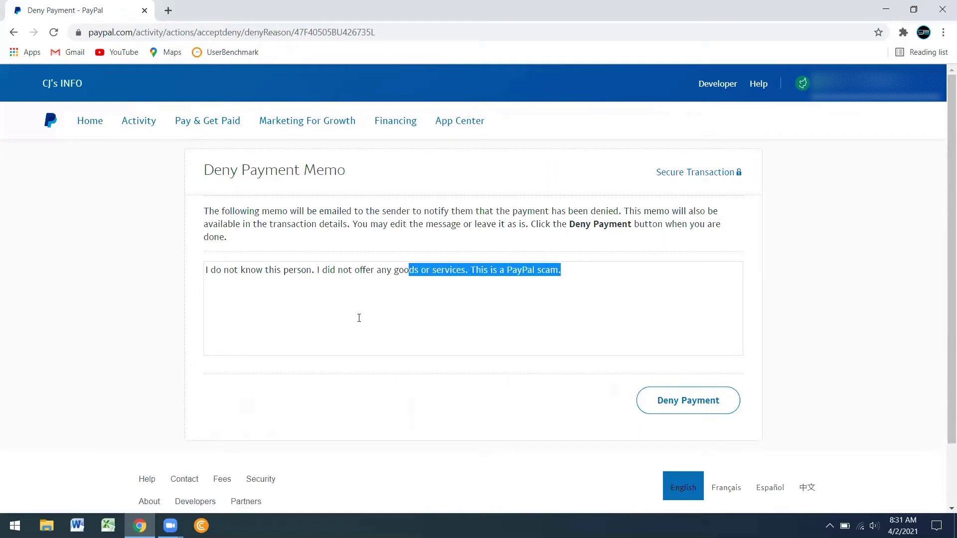
pyautogui.hotkey('shift', 'Left')
pyautogui.hotkey('shift', 'Left')
pyautogui.hotkey('shift', 'Left')
pyautogui.hotkey('shift', 'Left')
pyautogui.hotkey('shift', 'Left')
pyautogui.hotkey('shift', 'Left')
pyautogui.hotkey('shift', 'Left')
pyautogui.hotkey('shift', 'Left')
pyautogui.hotkey('shift', 'Left')
pyautogui.hotkey('shift', 'Left')
pyautogui.hotkey('shift', 'Left')
pyautogui.hotkey('shift', 'Left')
pyautogui.hotkey('ctrl', 'c')
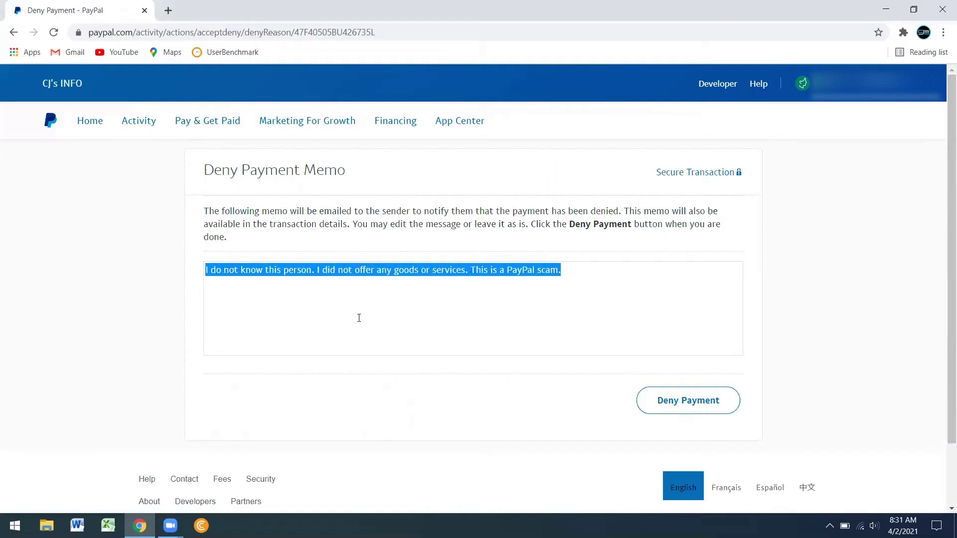
pyautogui.click(612, 263)
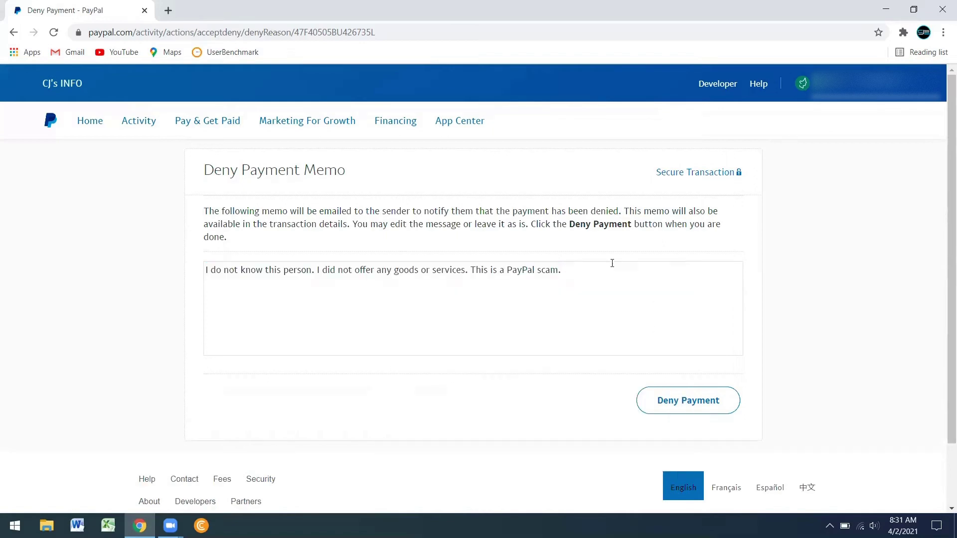
pyautogui.click(688, 403)
# Confirm the denial and return to the account dashboard showing the payment as Denied
pyautogui.click(688, 404)
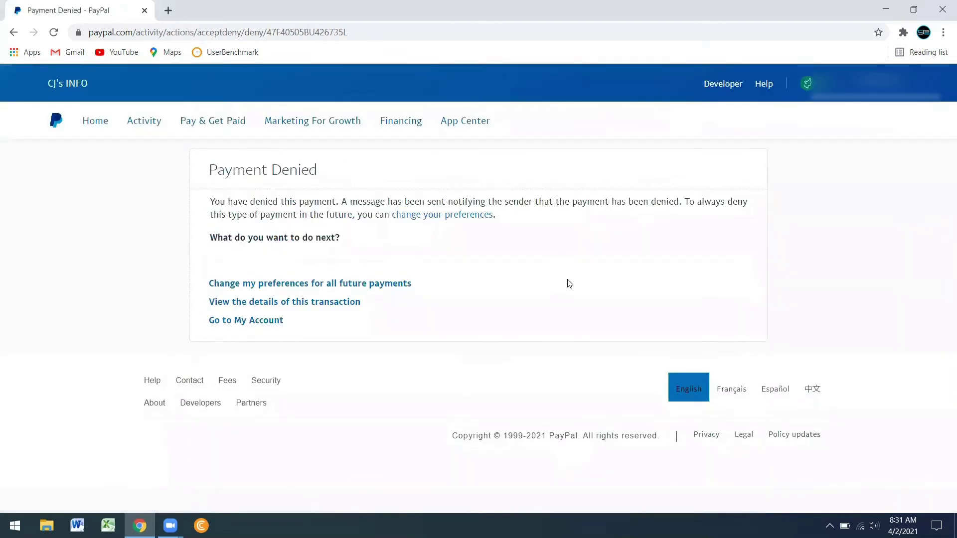
pyautogui.click(276, 327)
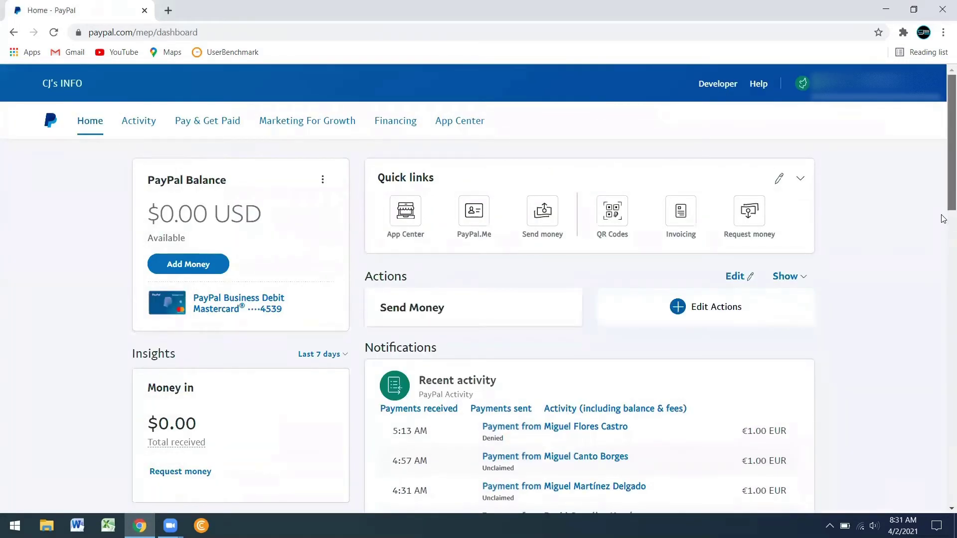
pyautogui.scroll(-1, 943, 248)
pyautogui.scroll(-1, 943, 266)
pyautogui.scroll(-7, 943, 336)
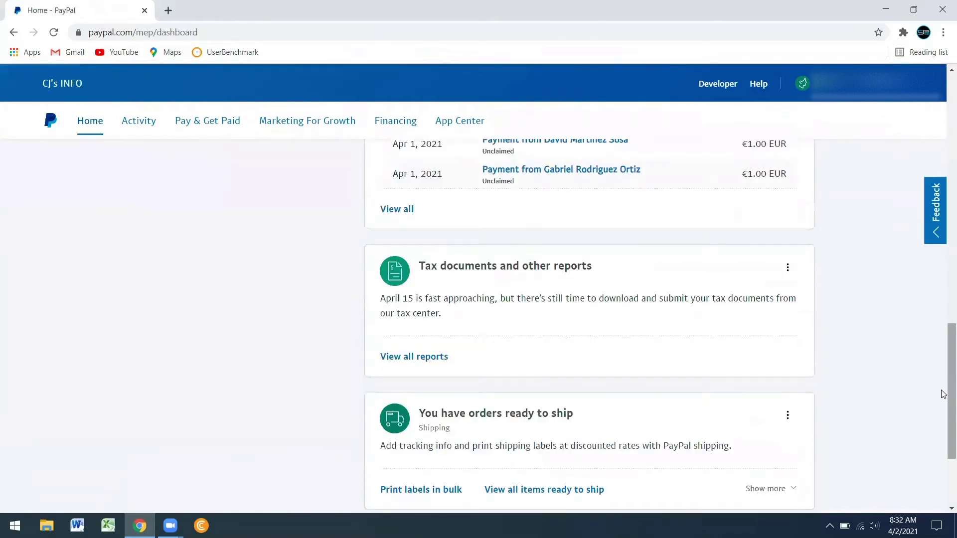
pyautogui.scroll(2, 944, 404)
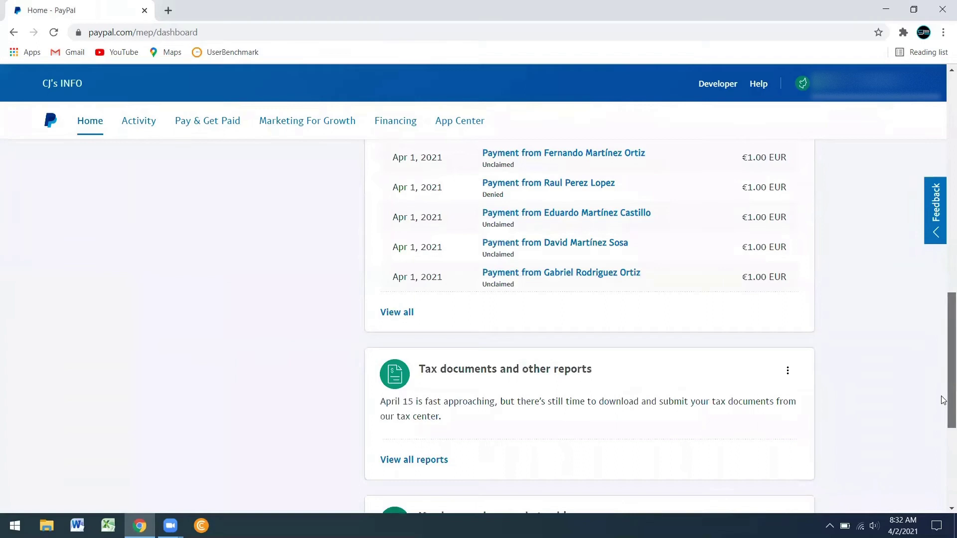
pyautogui.scroll(2, 943, 400)
pyautogui.scroll(-1, 942, 329)
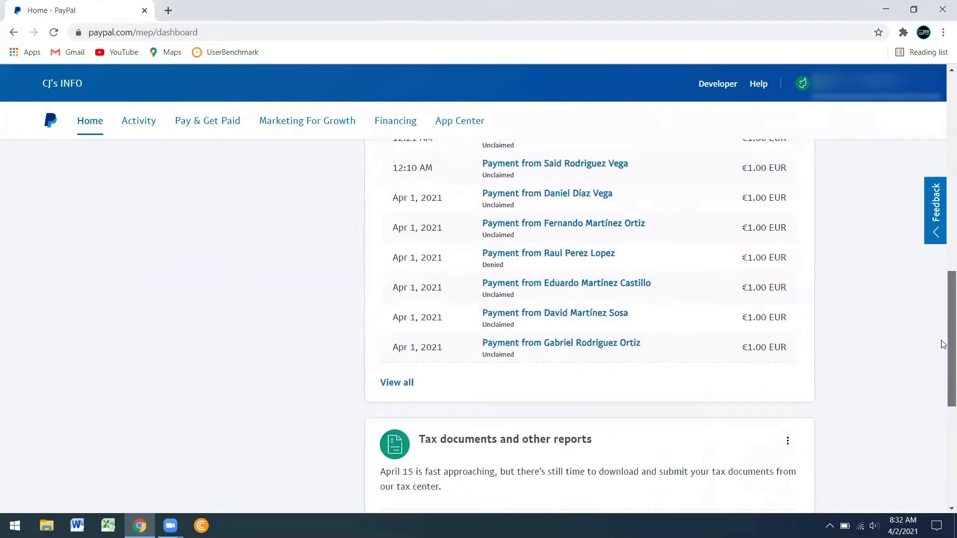
pyautogui.scroll(-1, 943, 348)
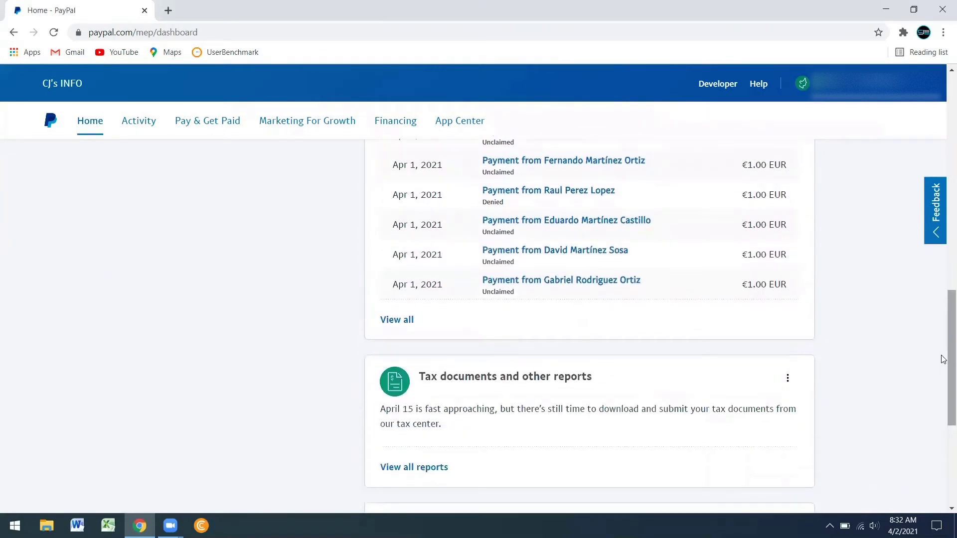
# View the full Activity list of the past 30 days' transactions
pyautogui.click(400, 322)
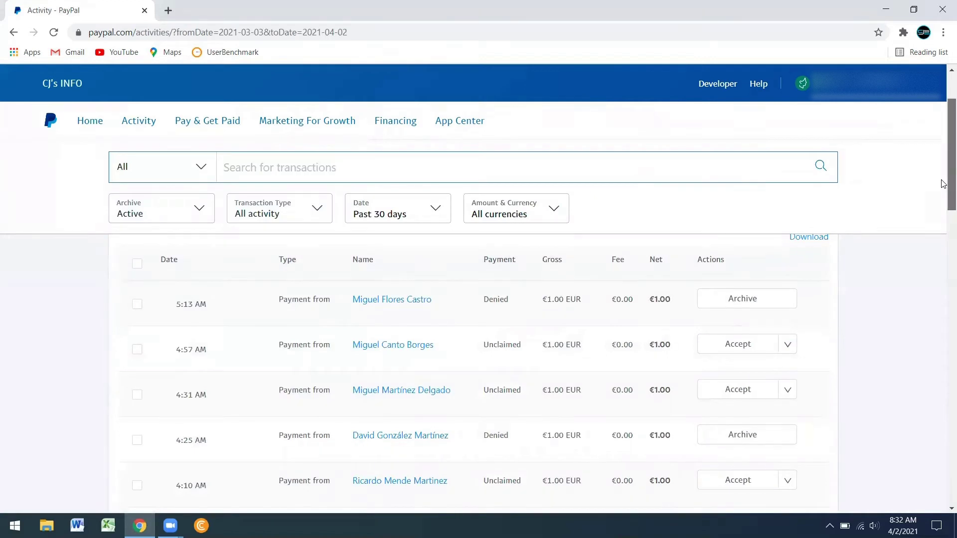
pyautogui.scroll(-1, 943, 195)
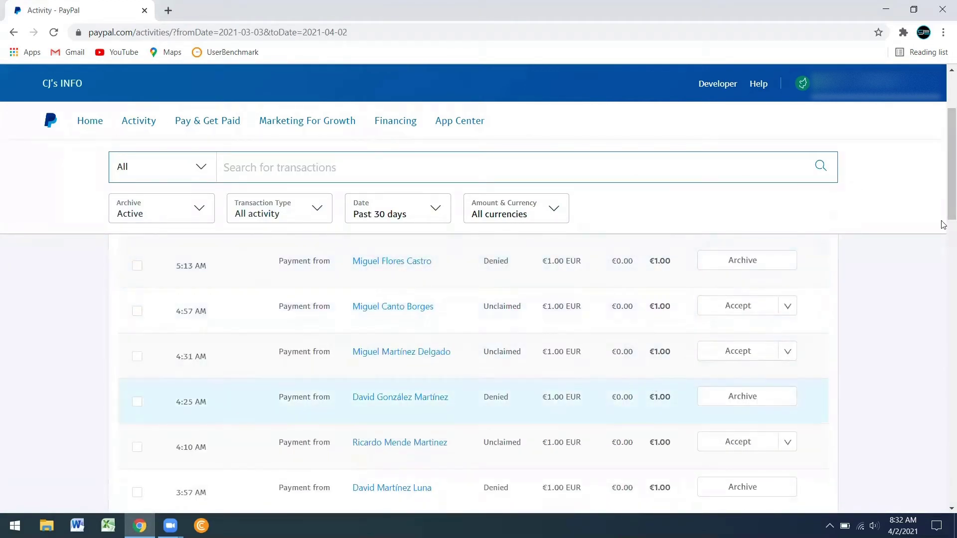
# Bring up the deny form for the 4:57 AM unclaimed €1.00 payment in a new tab
pyautogui.click(788, 306)
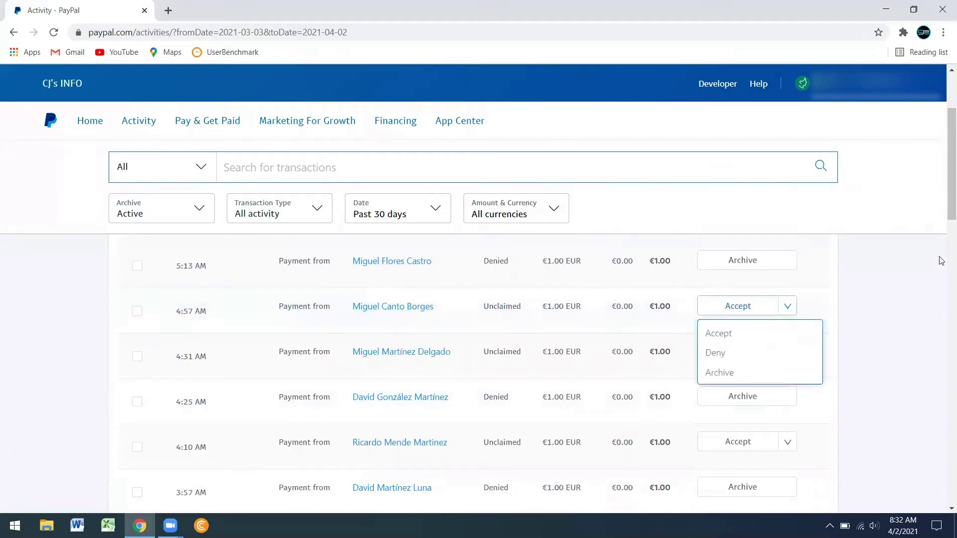
pyautogui.click(853, 291)
pyautogui.click(790, 306)
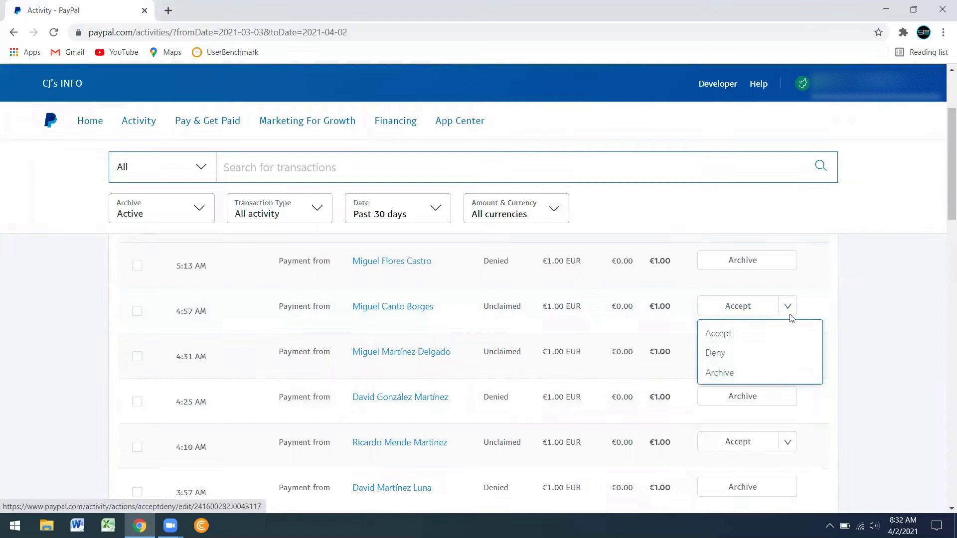
pyautogui.click(823, 295)
pyautogui.click(787, 305)
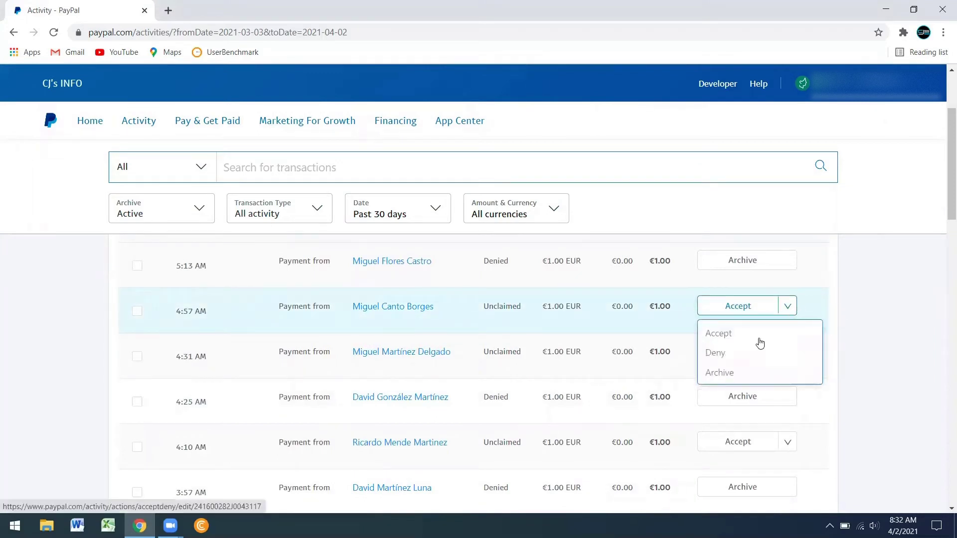
pyautogui.rightClick(743, 357)
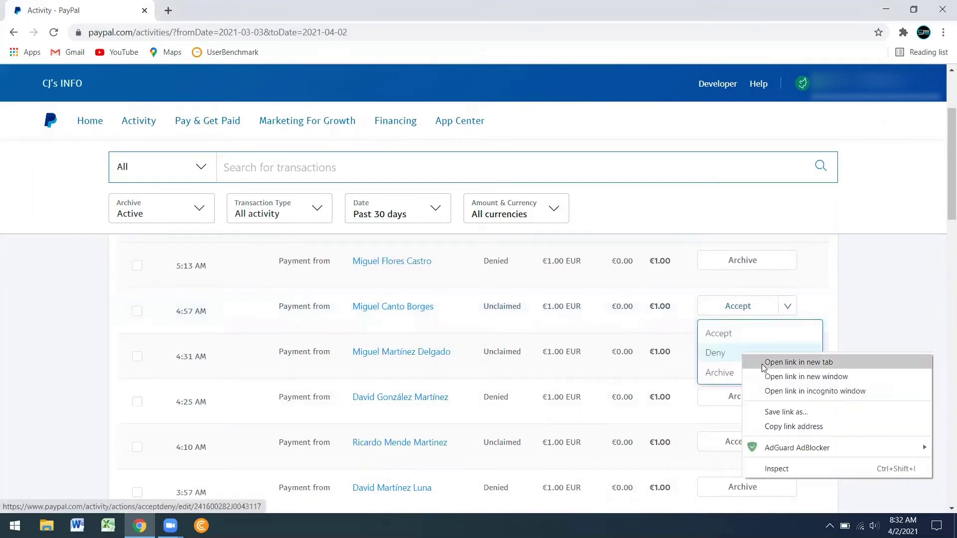
pyautogui.click(762, 365)
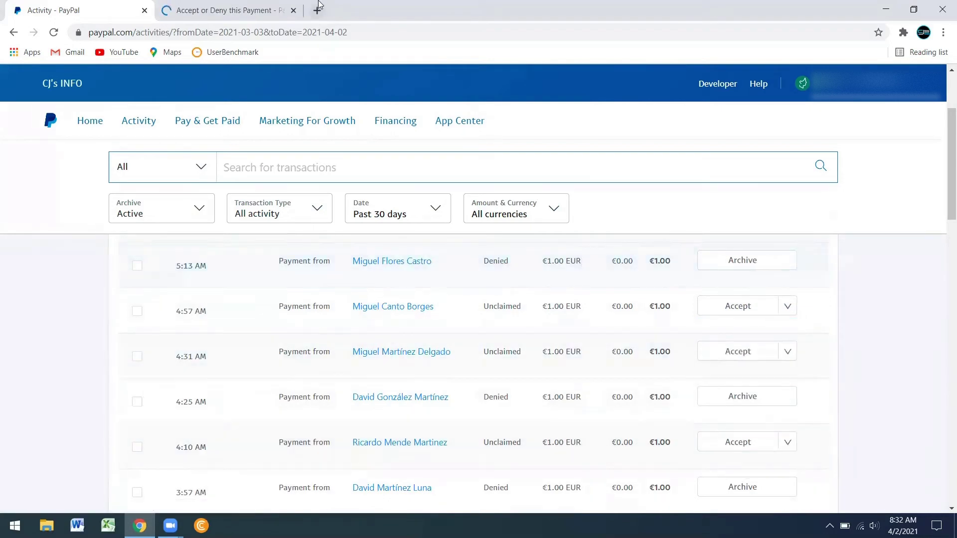
pyautogui.click(214, 6)
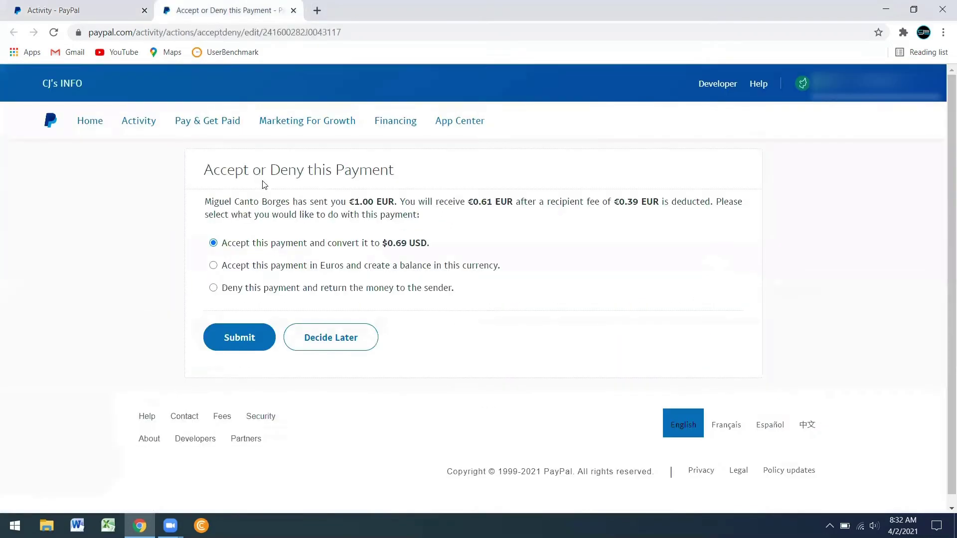
# Deny and return the payment with the pasted PayPal-scam memo, and confirm the denial
pyautogui.click(215, 292)
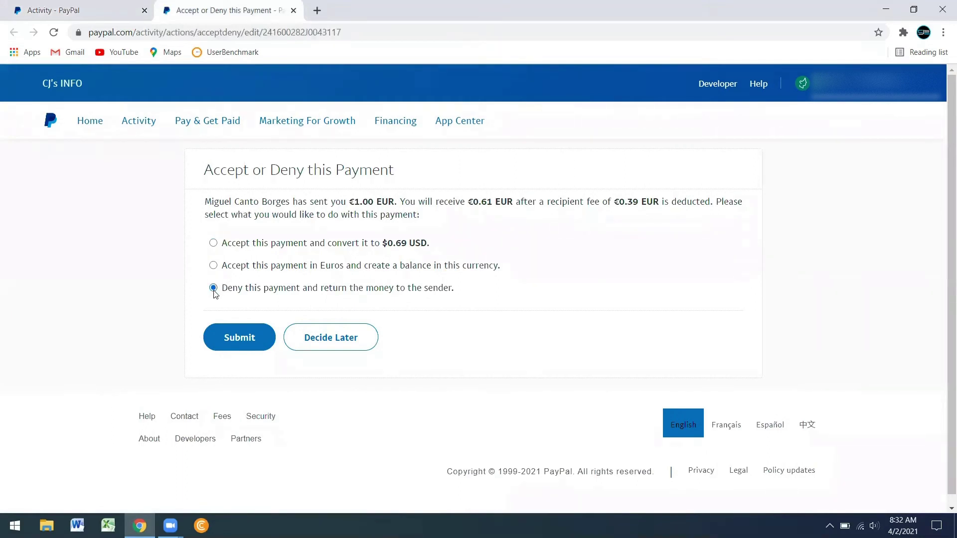
pyautogui.click(225, 337)
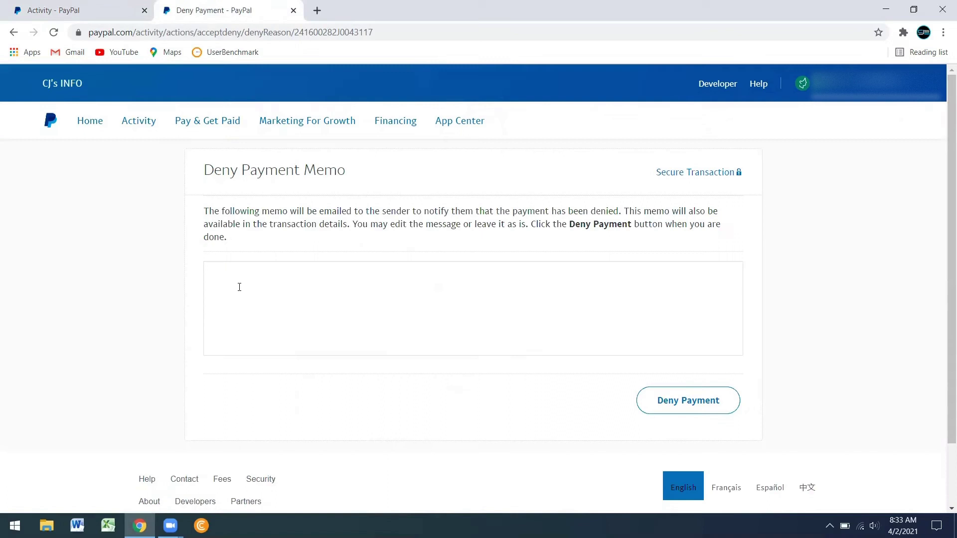
pyautogui.rightClick(239, 278)
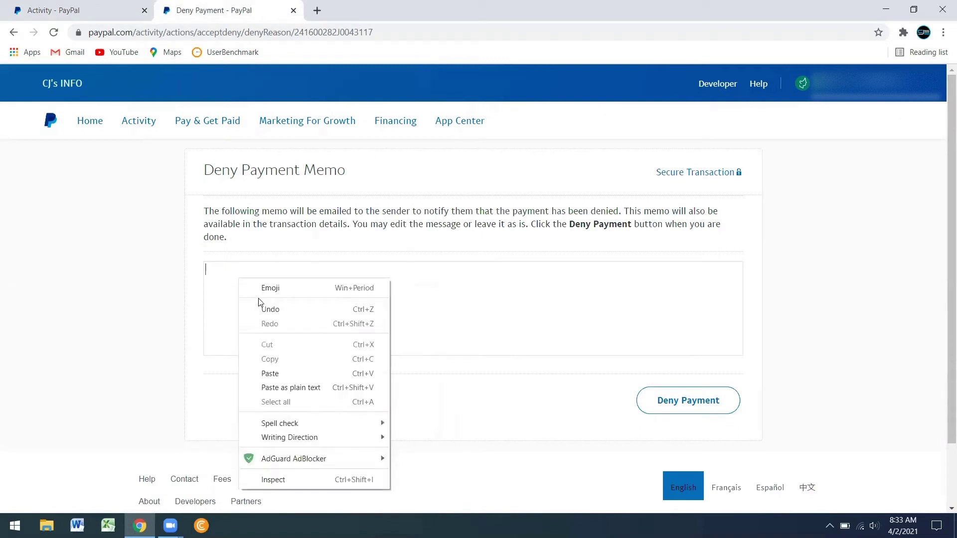
pyautogui.click(282, 372)
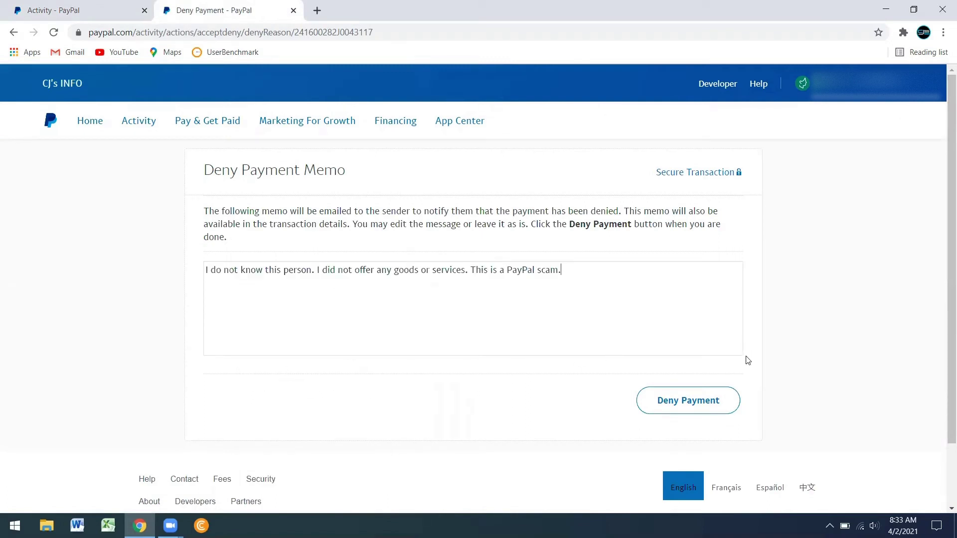
pyautogui.click(714, 409)
pyautogui.click(692, 405)
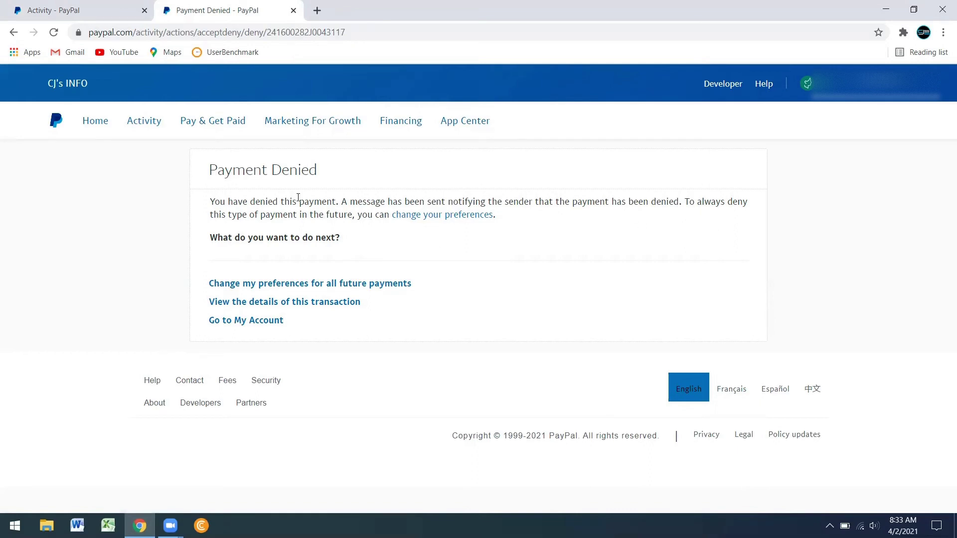
pyautogui.click(442, 215)
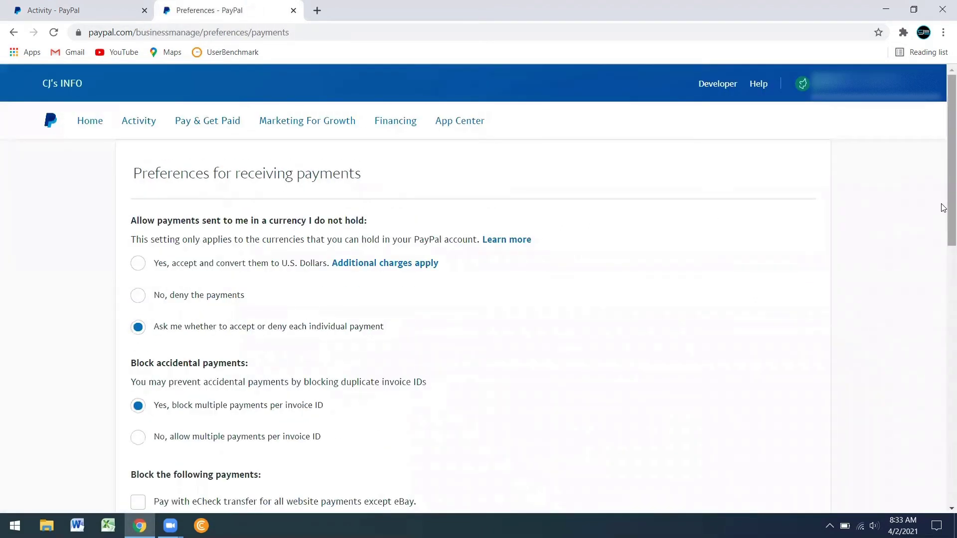
pyautogui.scroll(-2, 943, 207)
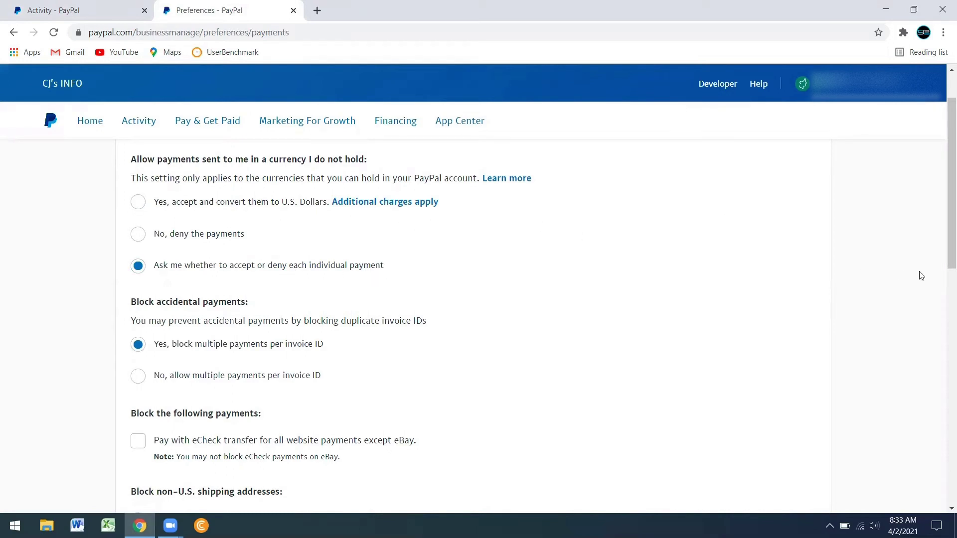
pyautogui.moveTo(943, 234); pyautogui.dragTo(944, 289)
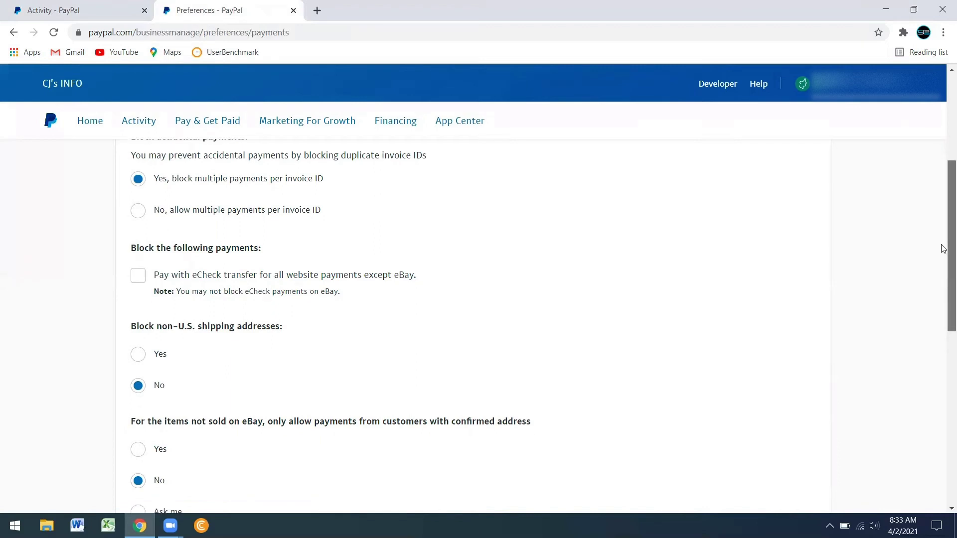
pyautogui.moveTo(947, 247); pyautogui.dragTo(947, 279)
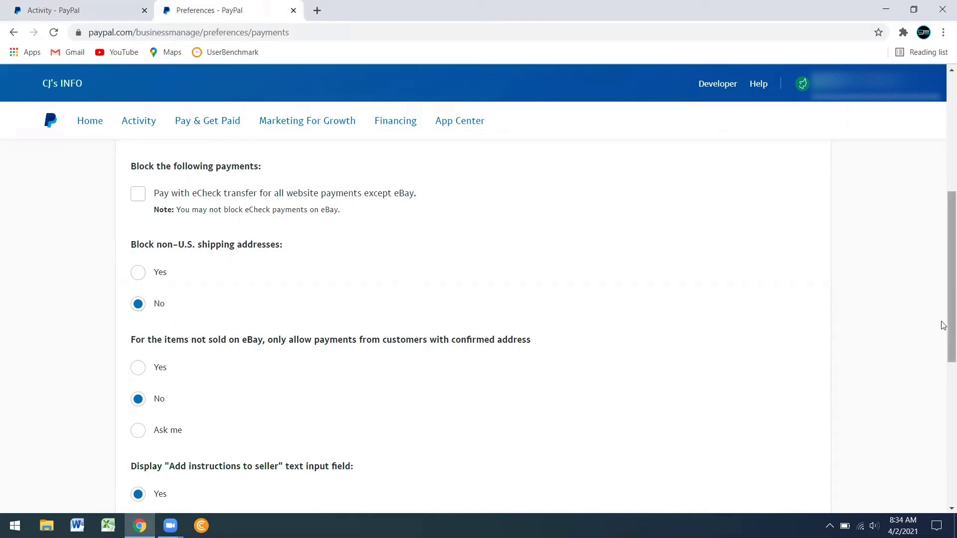
pyautogui.moveTo(944, 325); pyautogui.dragTo(945, 391)
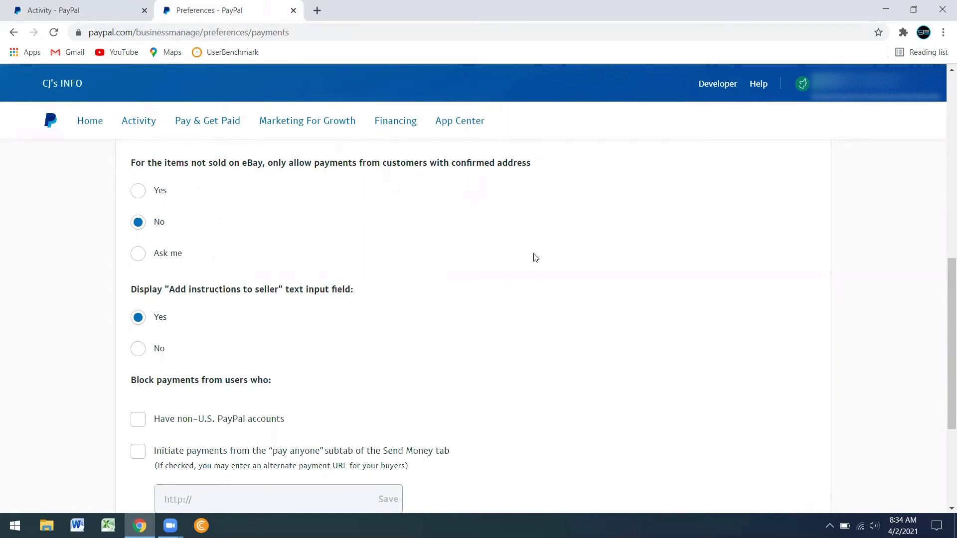
pyautogui.moveTo(945, 327); pyautogui.dragTo(945, 364)
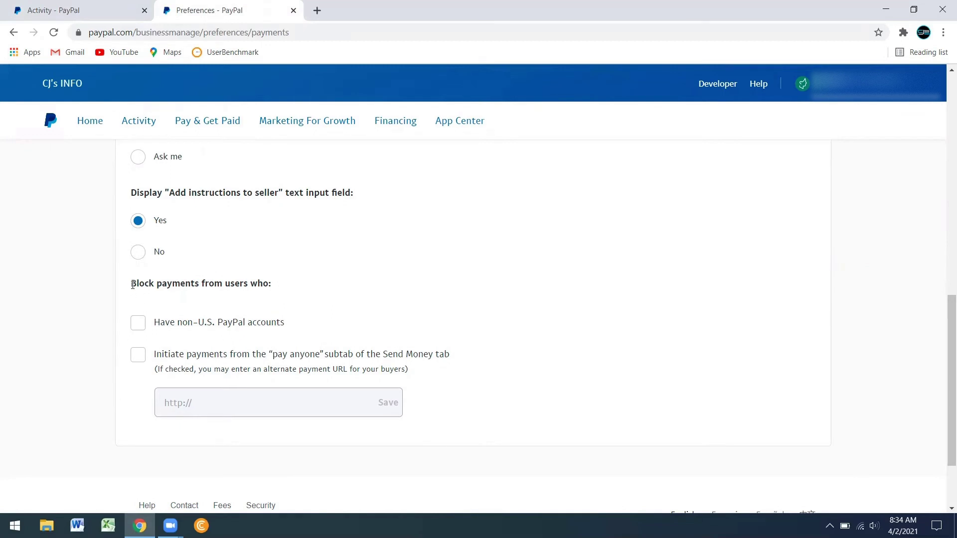
# Block payments from users who have non-U.S. PayPal accounts
pyautogui.moveTo(132, 285); pyautogui.dragTo(270, 284)
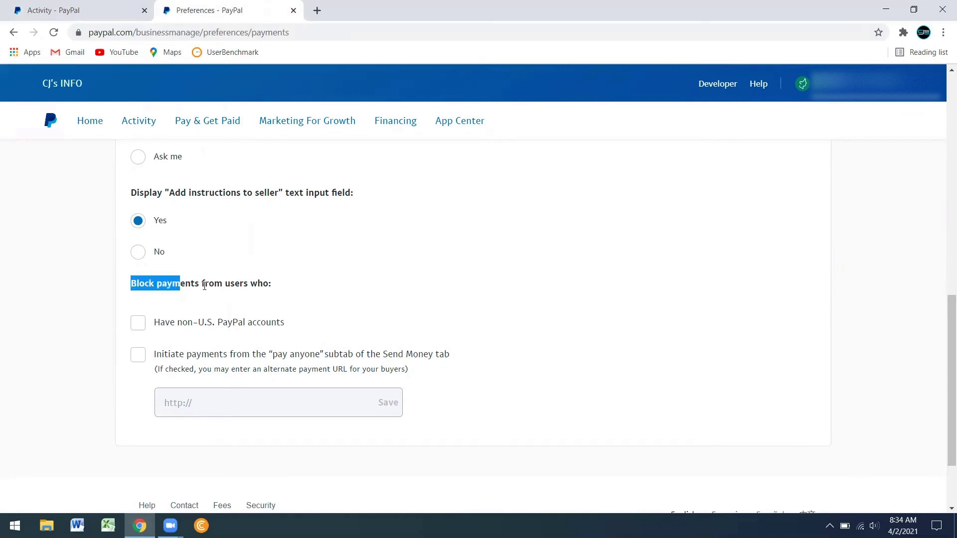
pyautogui.click(243, 327)
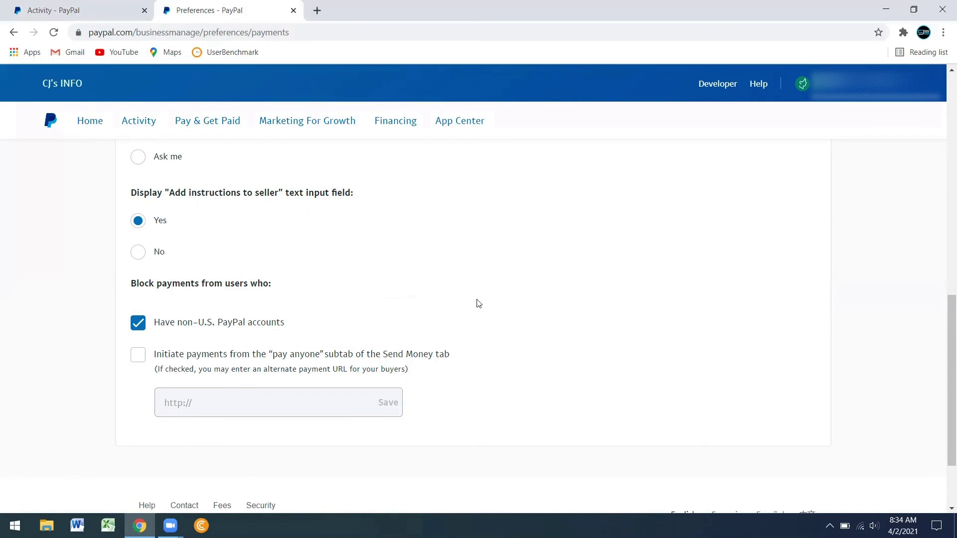
pyautogui.scroll(-2, 943, 401)
pyautogui.scroll(1, 943, 400)
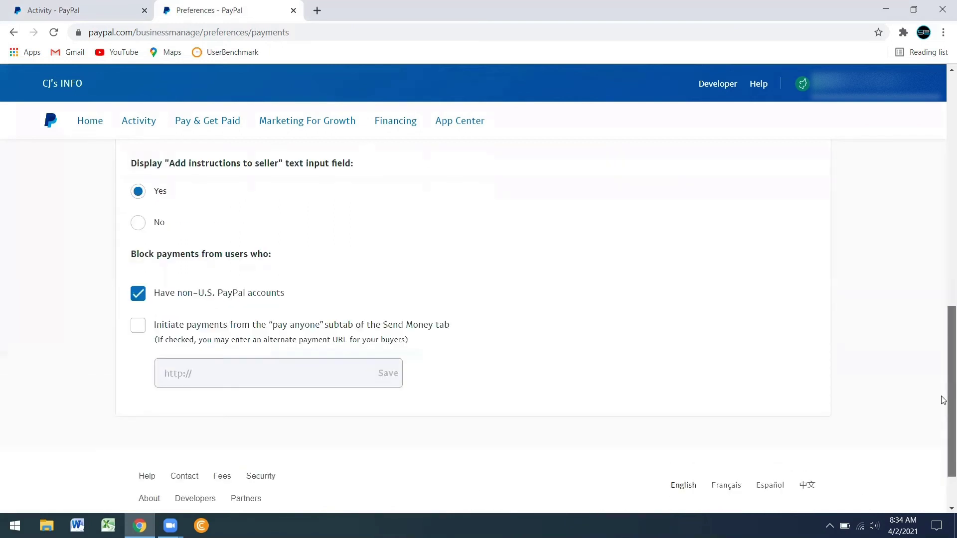
pyautogui.scroll(8, 943, 400)
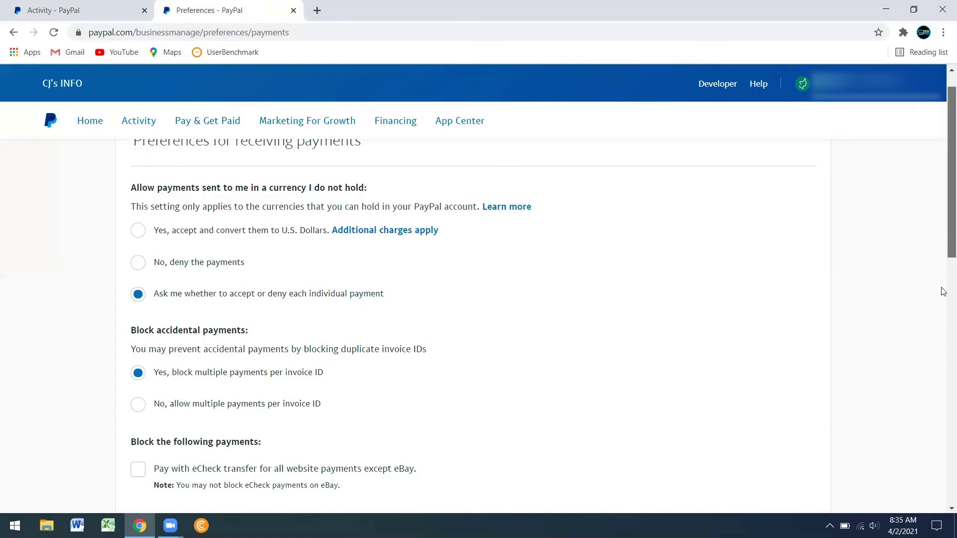
pyautogui.moveTo(944, 292); pyautogui.dragTo(942, 425)
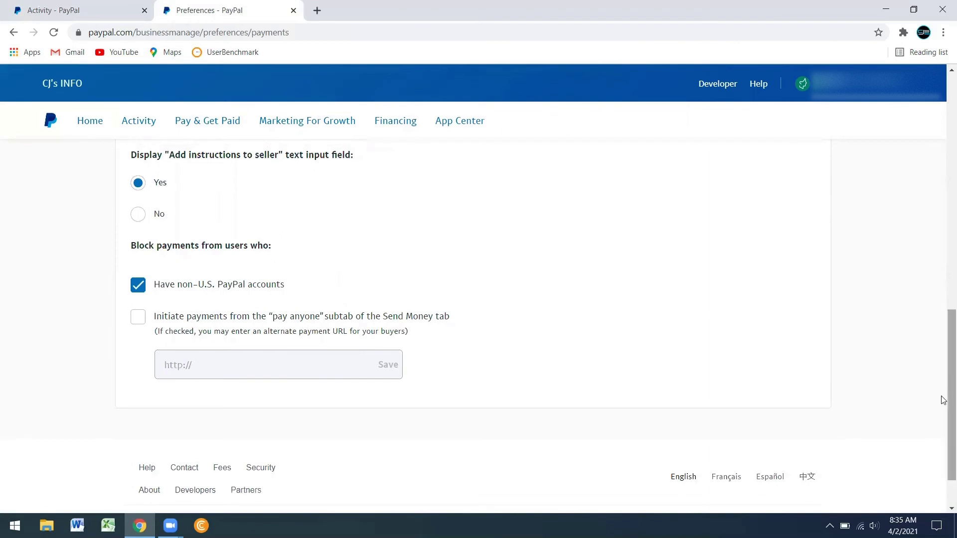
pyautogui.moveTo(944, 400); pyautogui.dragTo(943, 187)
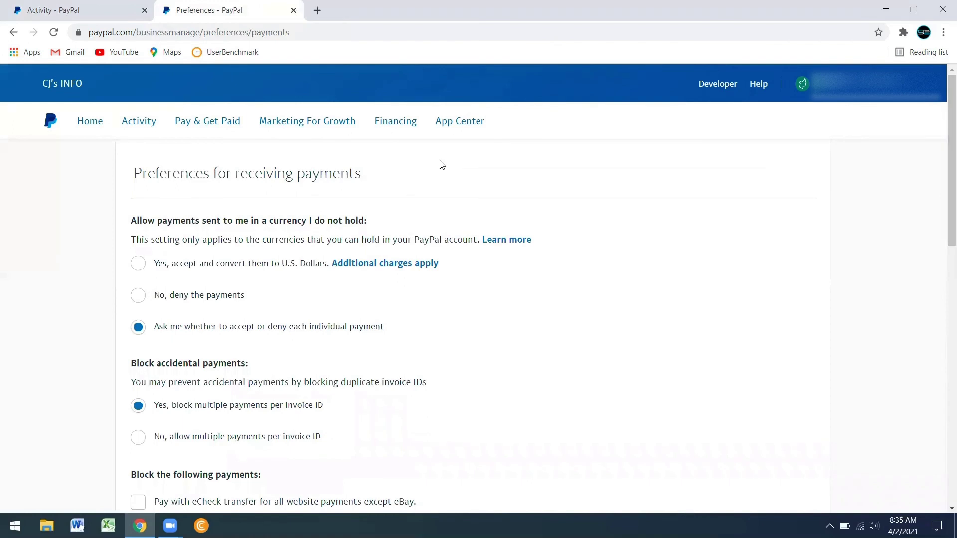
pyautogui.click(787, 276)
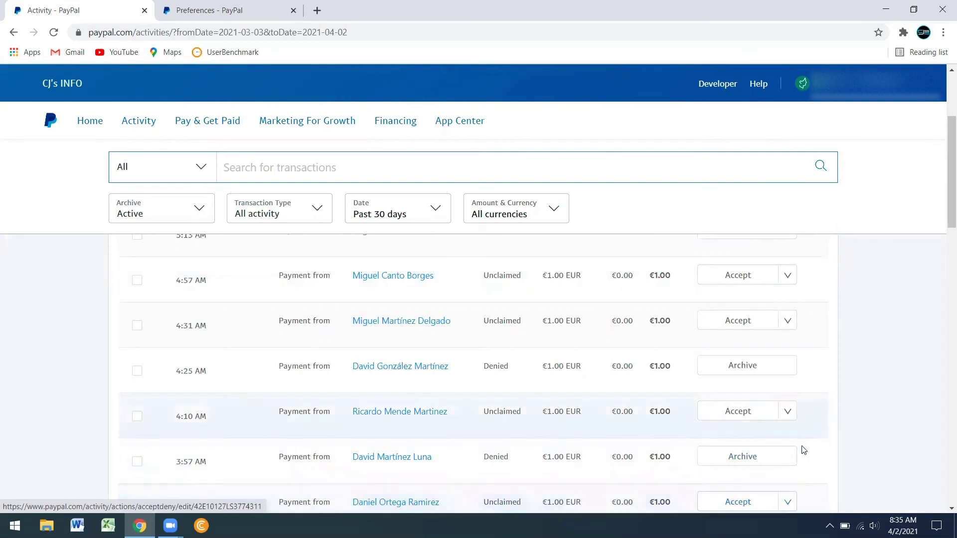
pyautogui.scroll(-1, 785, 419)
pyautogui.click(785, 431)
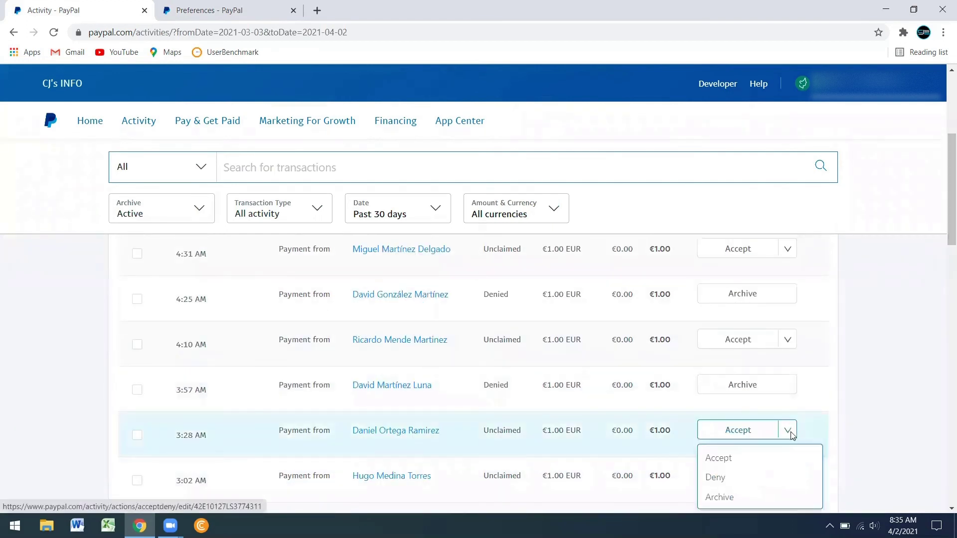
pyautogui.click(716, 474)
pyautogui.click(213, 287)
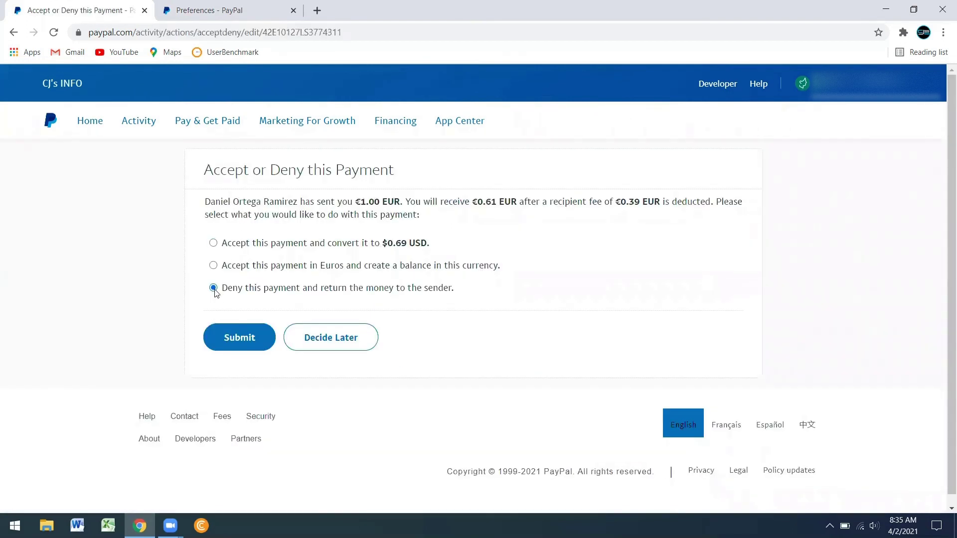
pyautogui.click(229, 338)
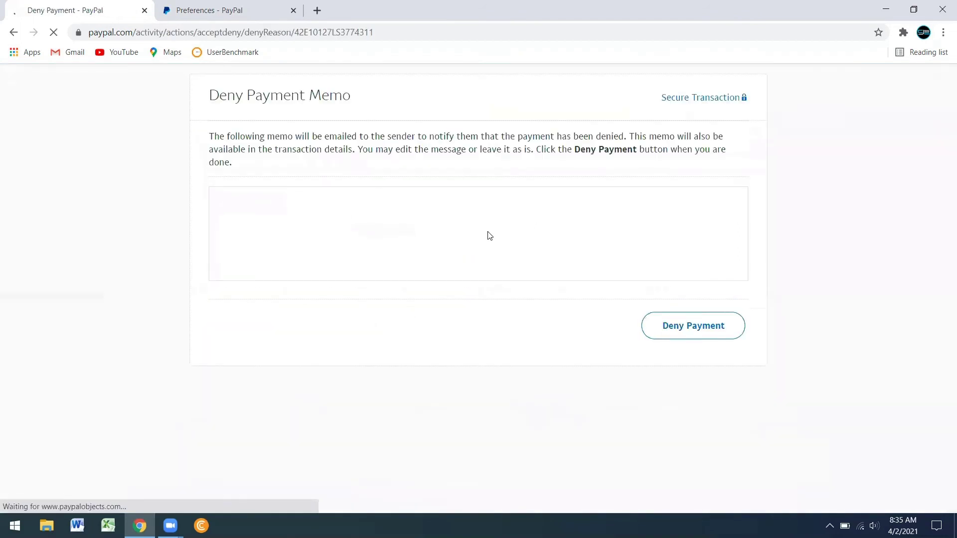
# Paste the PayPal-scam explanation into the memo and confirm the denial
pyautogui.rightClick(488, 235)
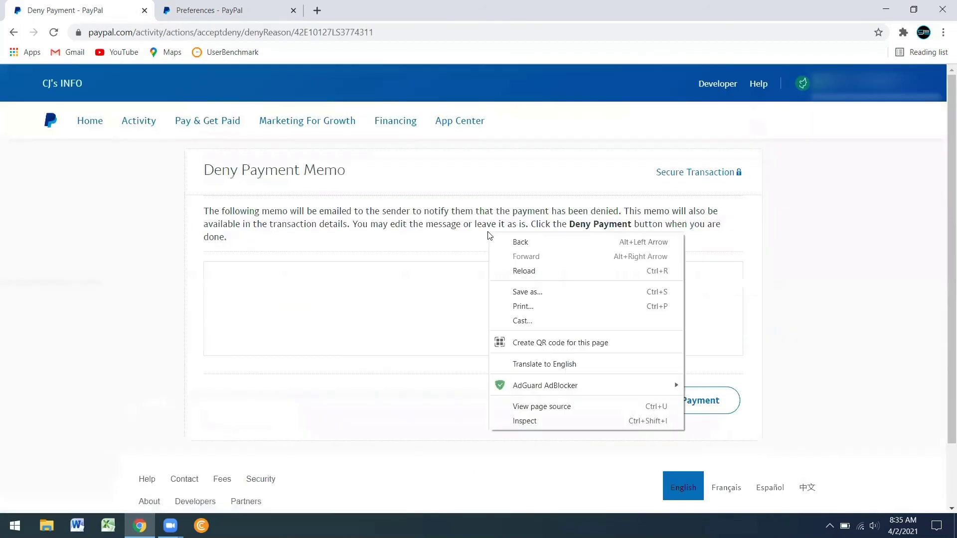
pyautogui.click(369, 289)
pyautogui.rightClick(369, 285)
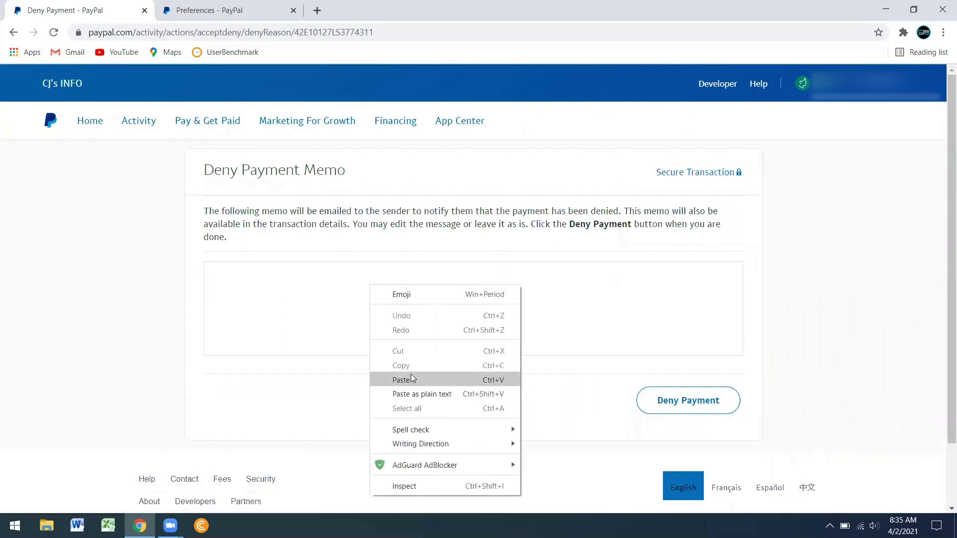
pyautogui.click(410, 374)
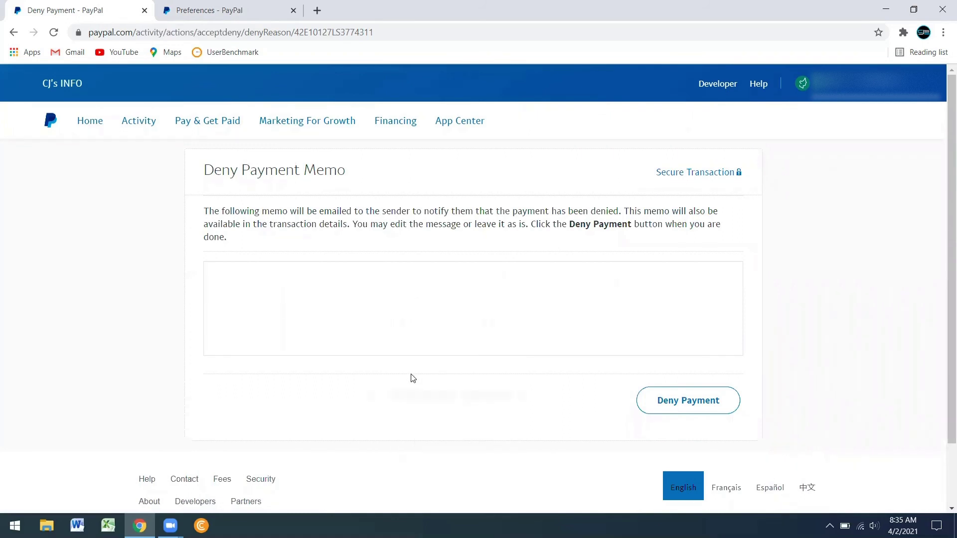
pyautogui.click(712, 398)
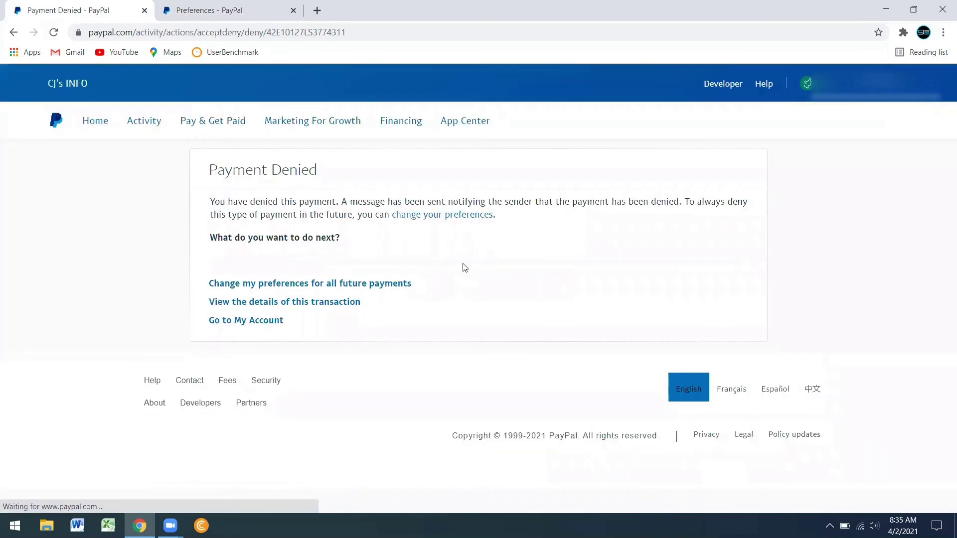
pyautogui.click(253, 322)
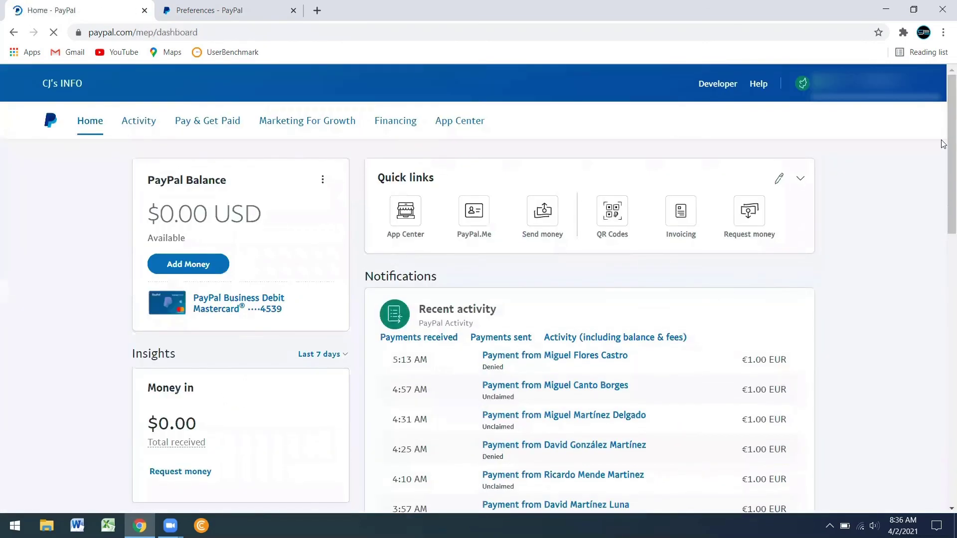
pyautogui.scroll(-2, 578, 342)
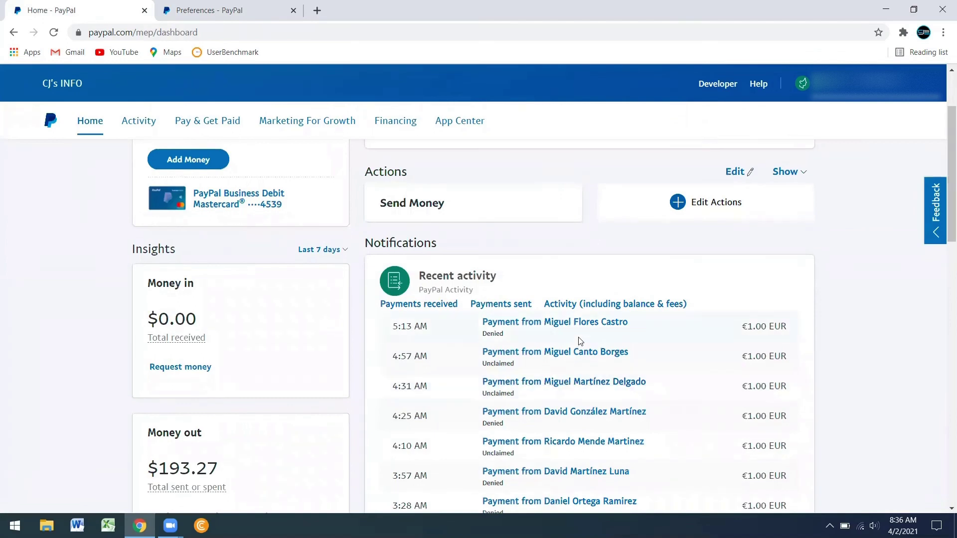
pyautogui.middleClick(621, 355)
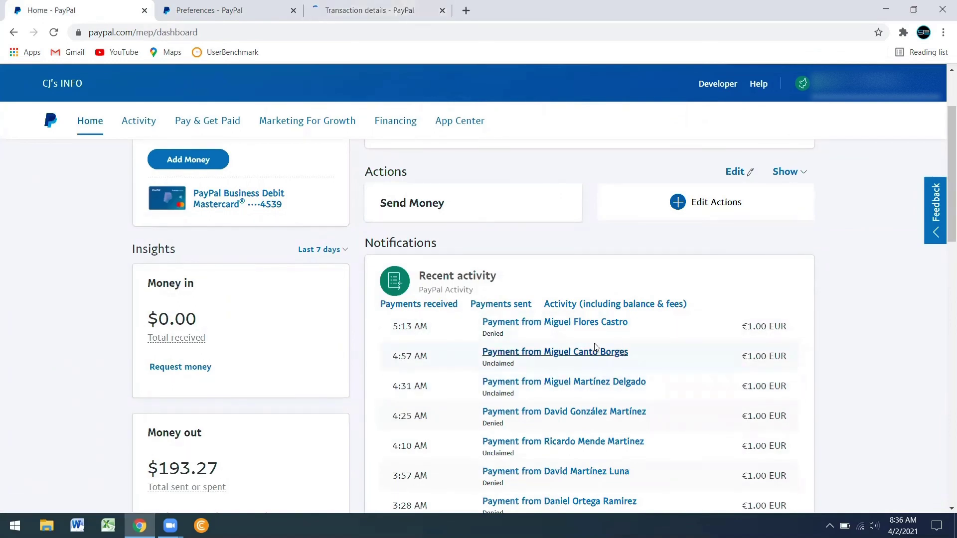
pyautogui.click(336, 10)
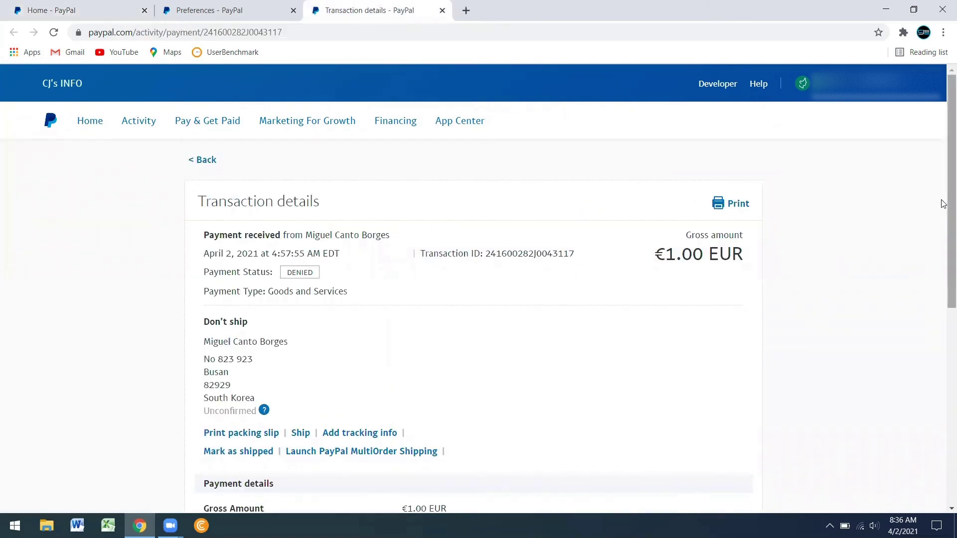
pyautogui.moveTo(943, 204)
pyautogui.mouseDown()
pyautogui.moveTo(942, 361)
pyautogui.moveTo(943, 222)
pyautogui.mouseUp()
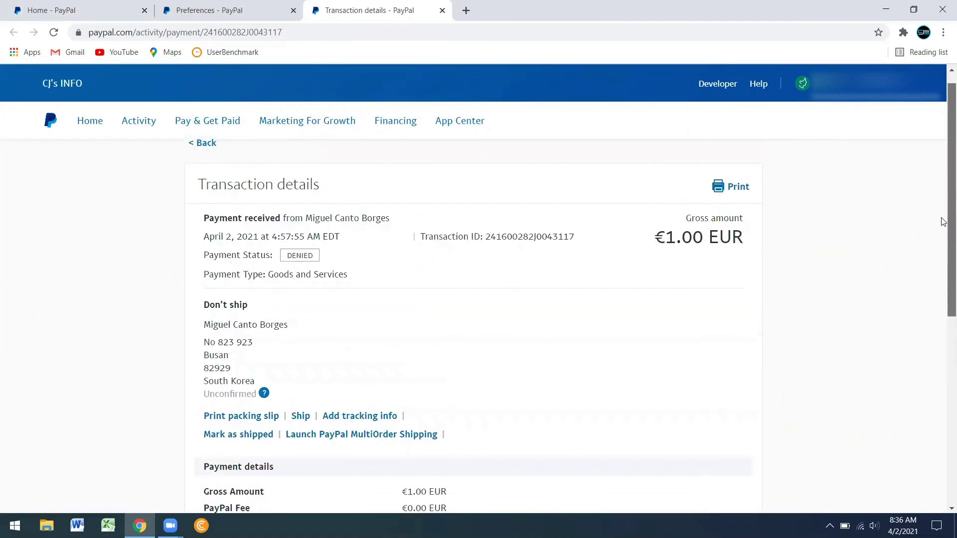